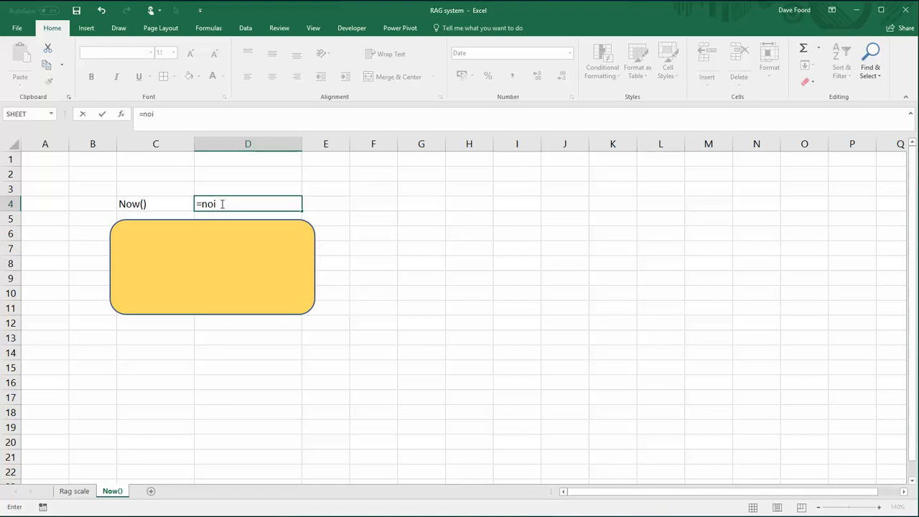
- Complete the formula =now() in cell D4 to return the current date
key("BackSpace")
type("w()")
key("Return")
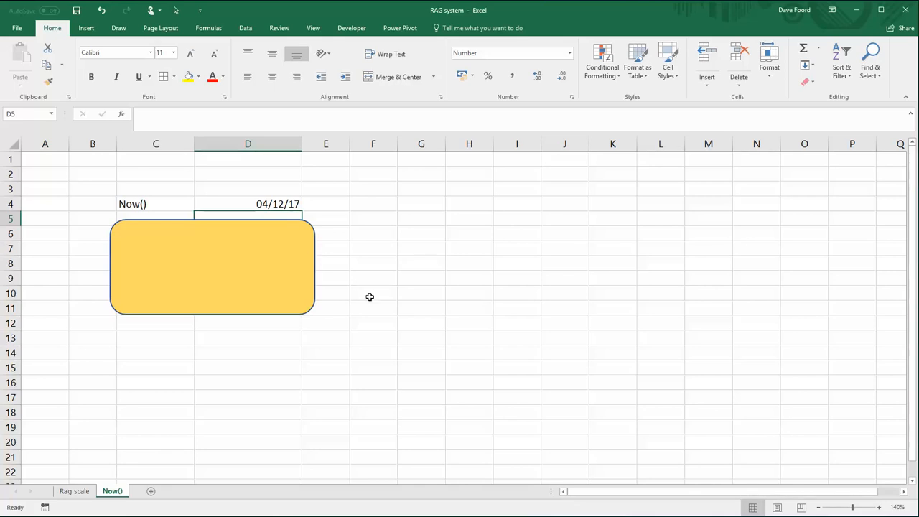
left_click(397, 292)
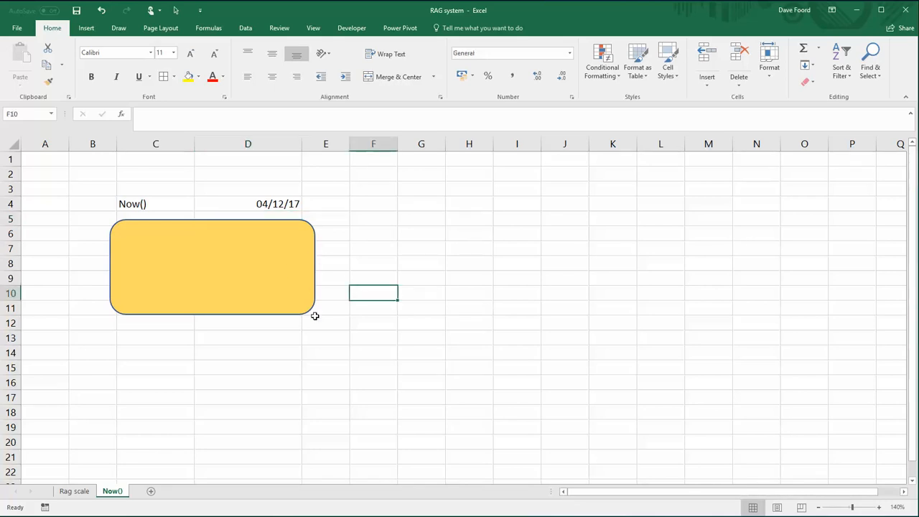
- Move the yellow rounded rectangle down to about rows 14 to 20, and check the formula in D6
left_click(262, 265)
left_click_drag(261, 265, 258, 396)
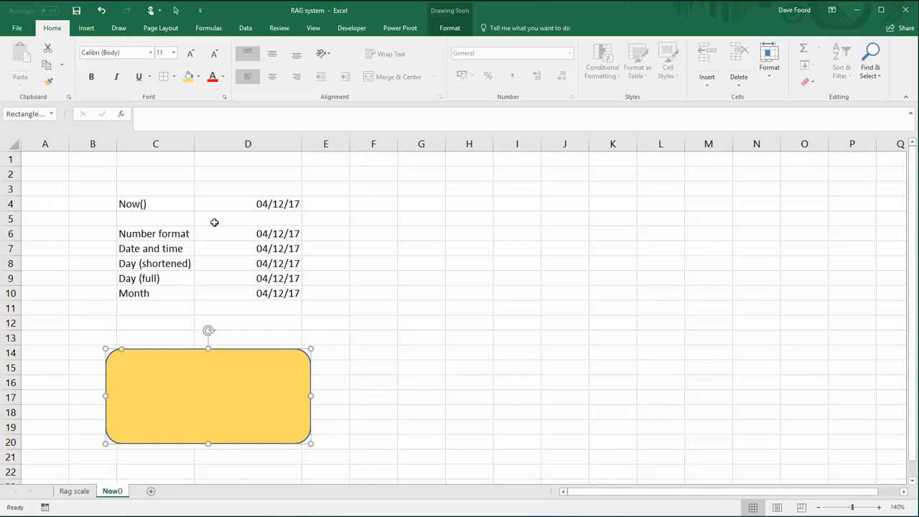
left_click(286, 233)
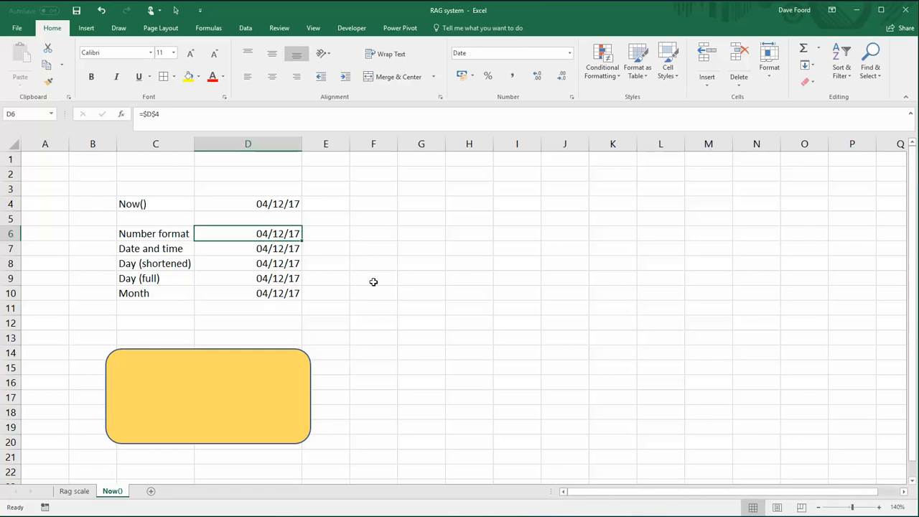
left_click(373, 280)
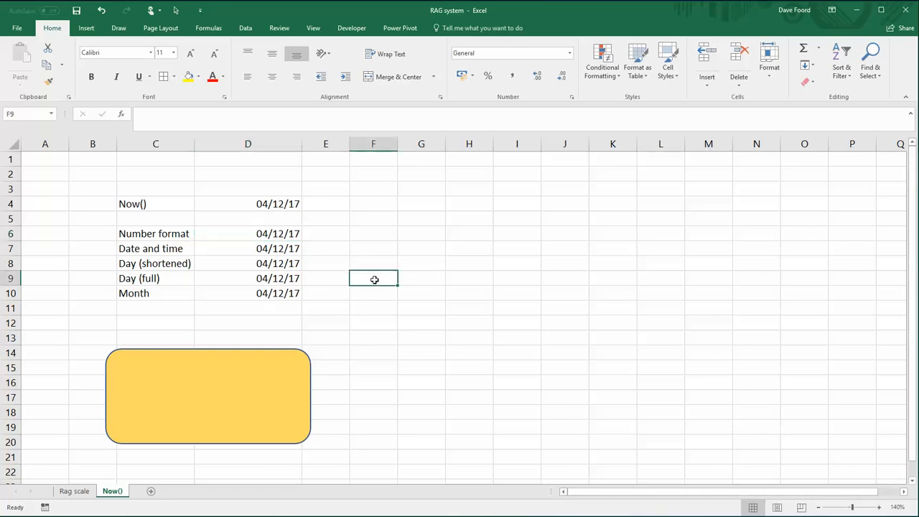
- Format cell D6 as Number with 4 decimal places
right_click(280, 233)
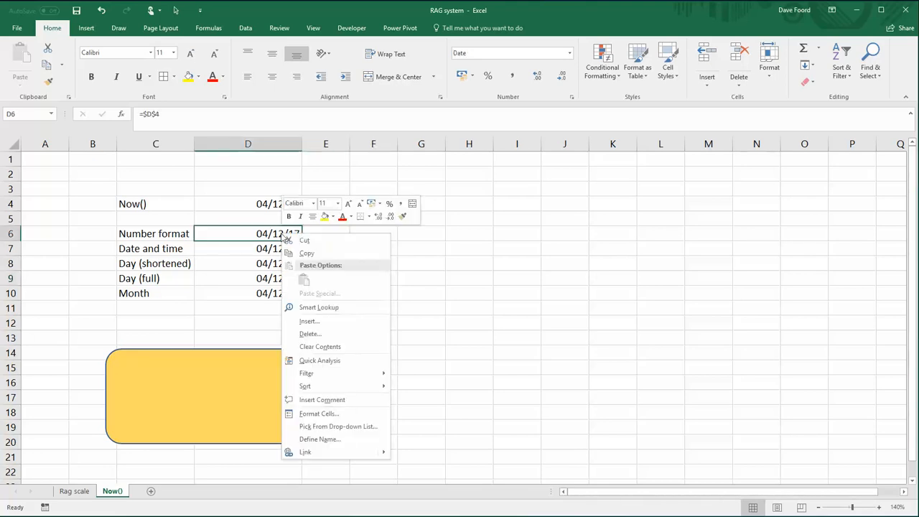
left_click(326, 417)
left_click(212, 342)
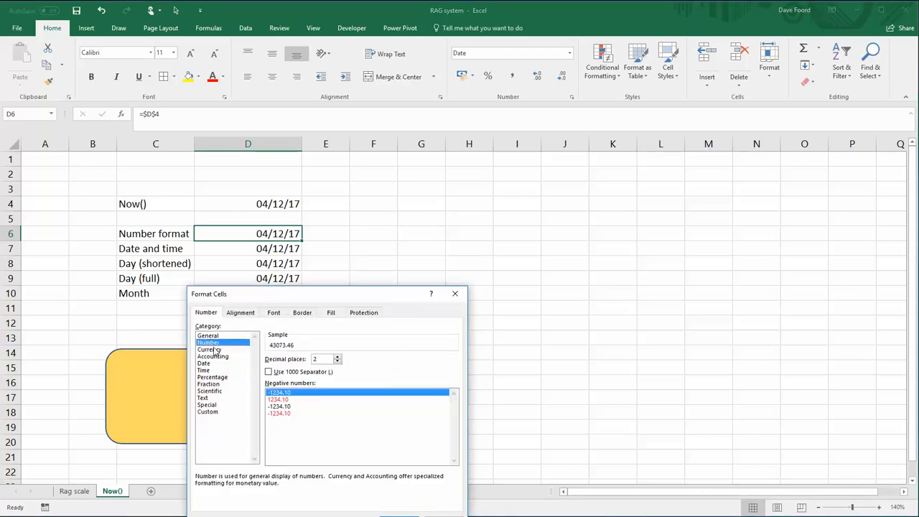
left_click(337, 357)
left_click(337, 357)
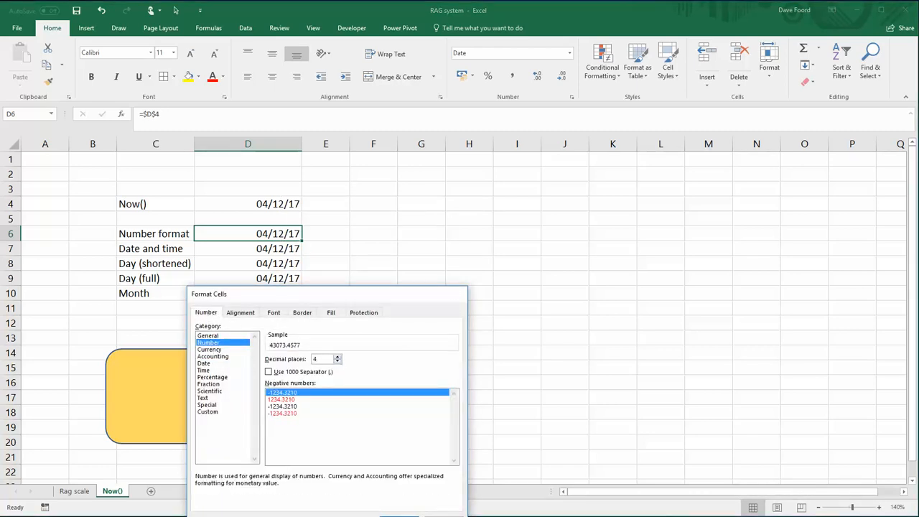
left_click(391, 514)
left_click(380, 308)
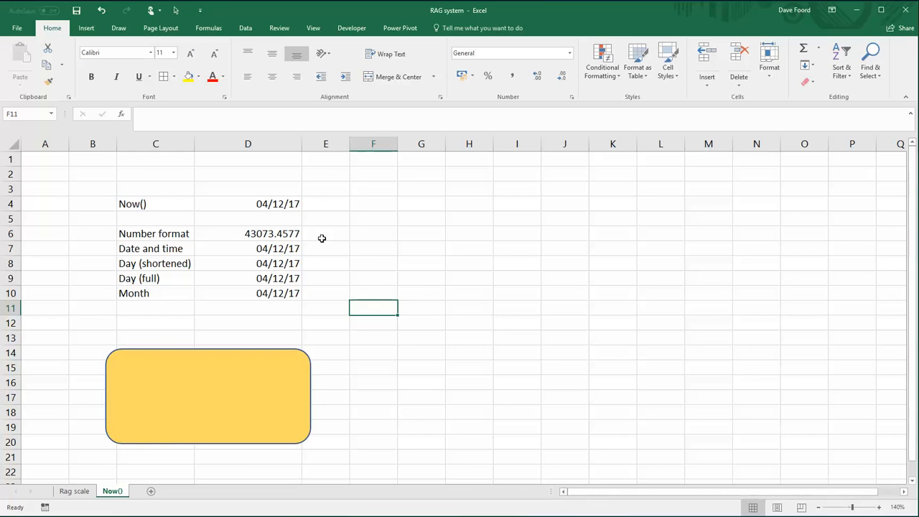
left_click(265, 237)
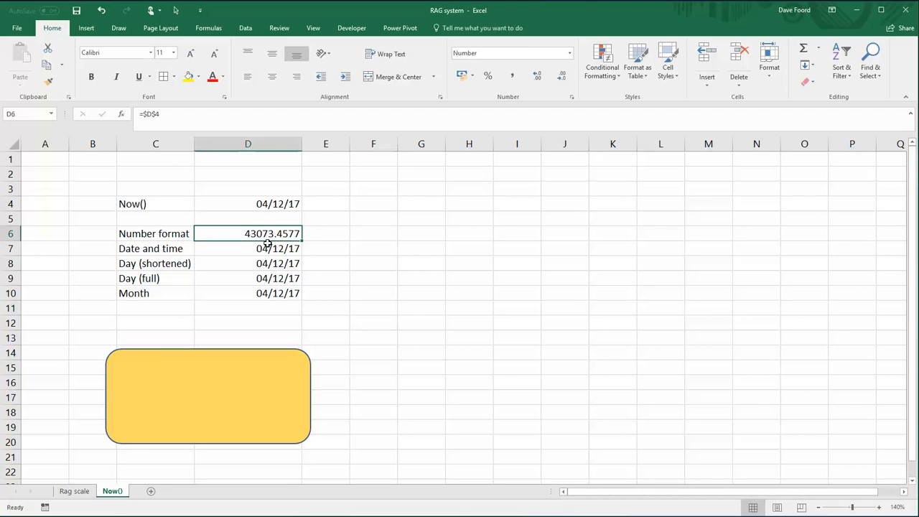
left_click(355, 266)
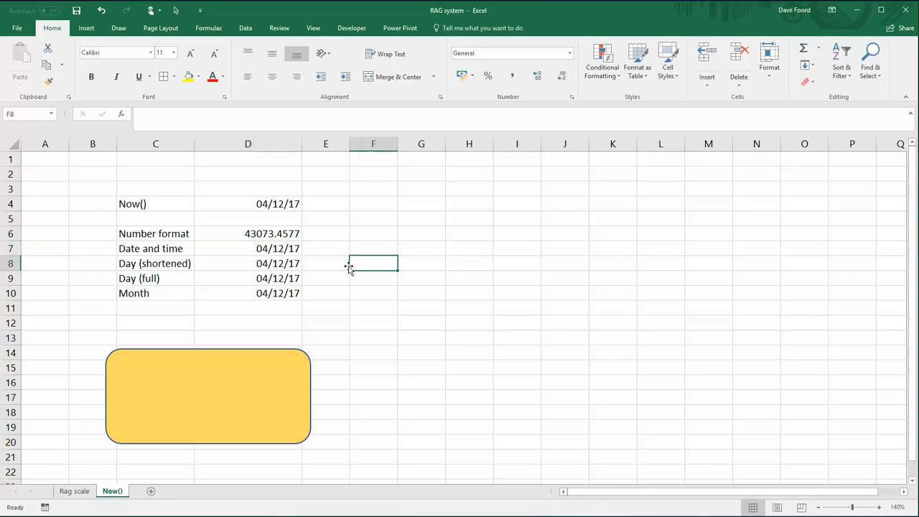
- Apply the custom format dd/mm/yy hh:mm to the Date and time value in D7
left_click(286, 249)
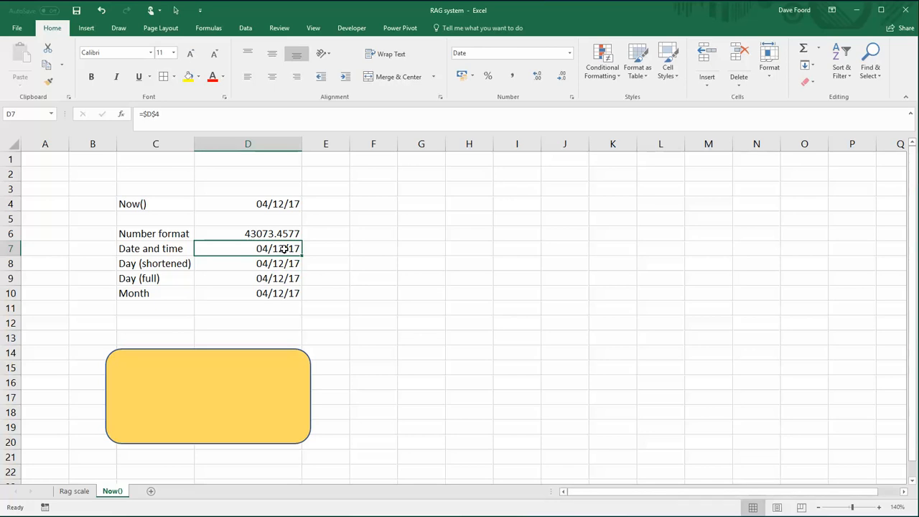
right_click(284, 248)
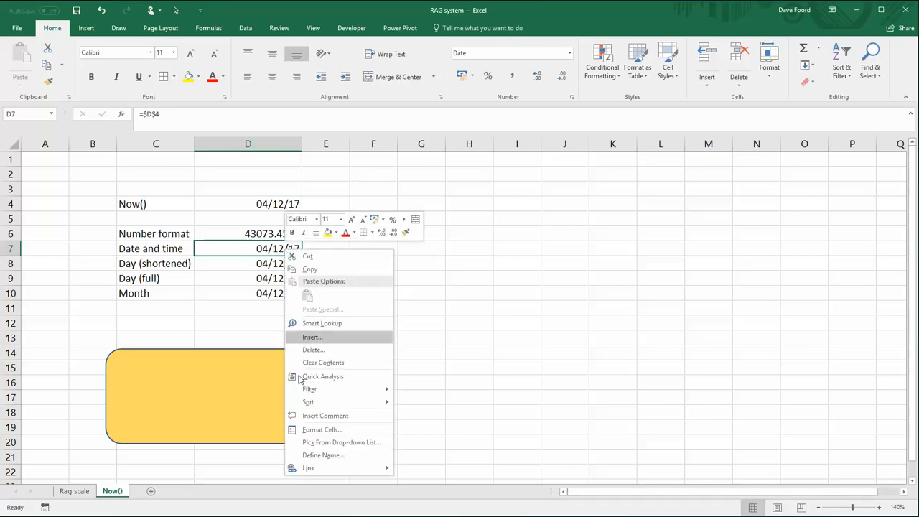
left_click(309, 430)
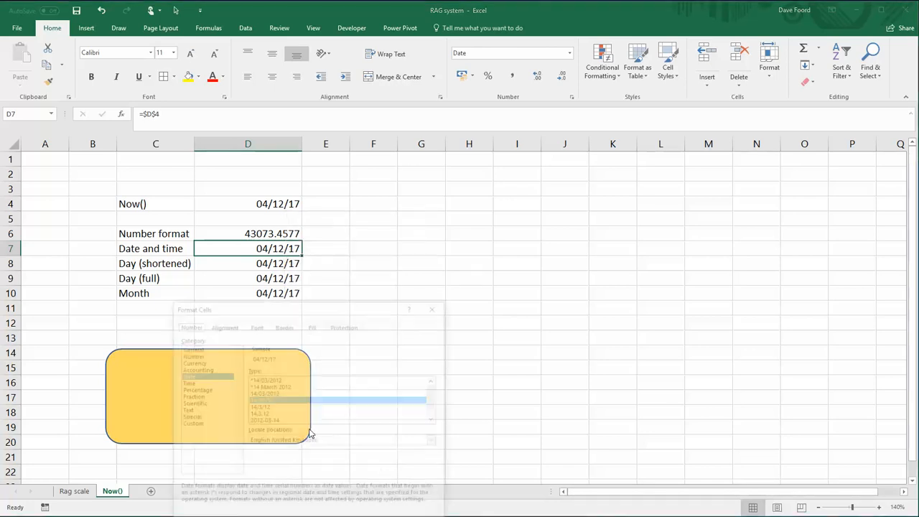
left_click(192, 424)
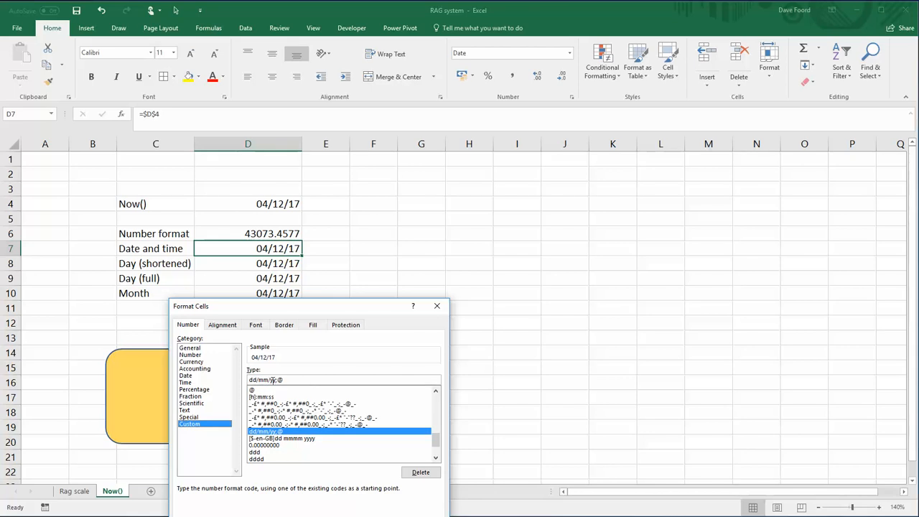
left_click_drag(277, 380, 294, 381)
key("BackSpace")
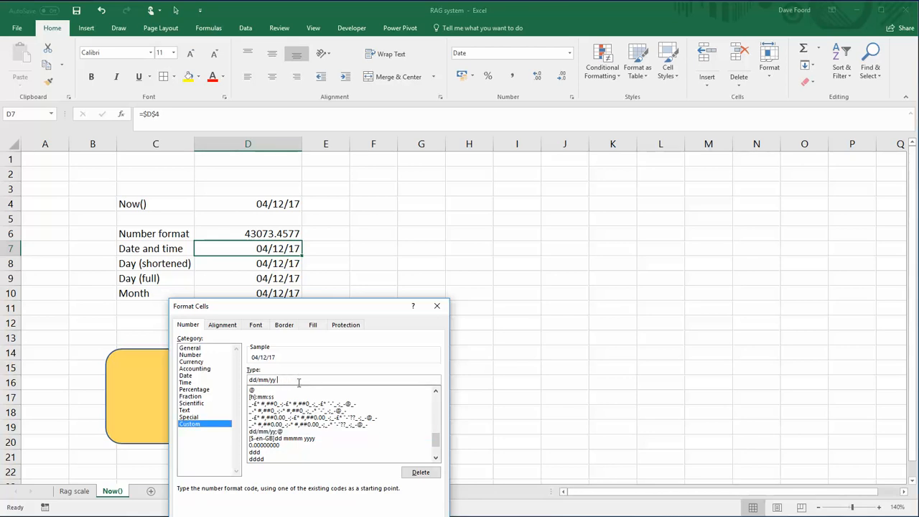
type("hh:mm")
key("Return")
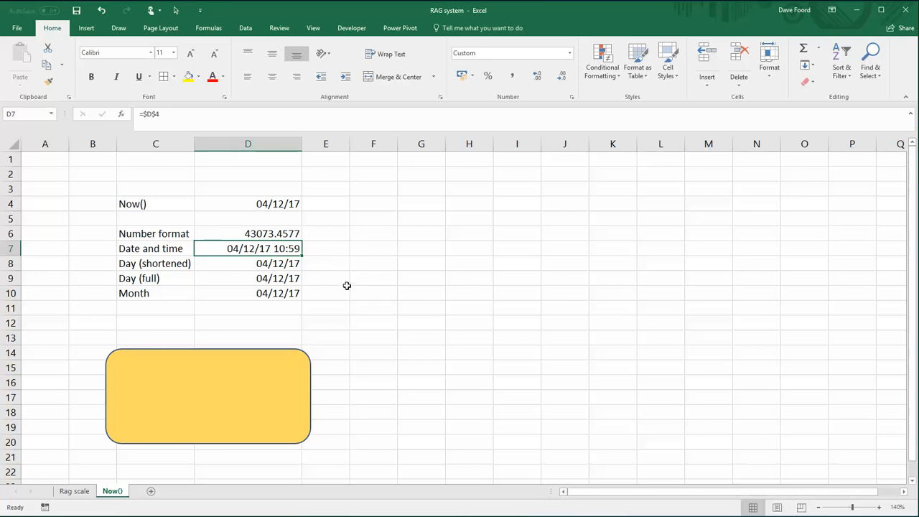
left_click(346, 284)
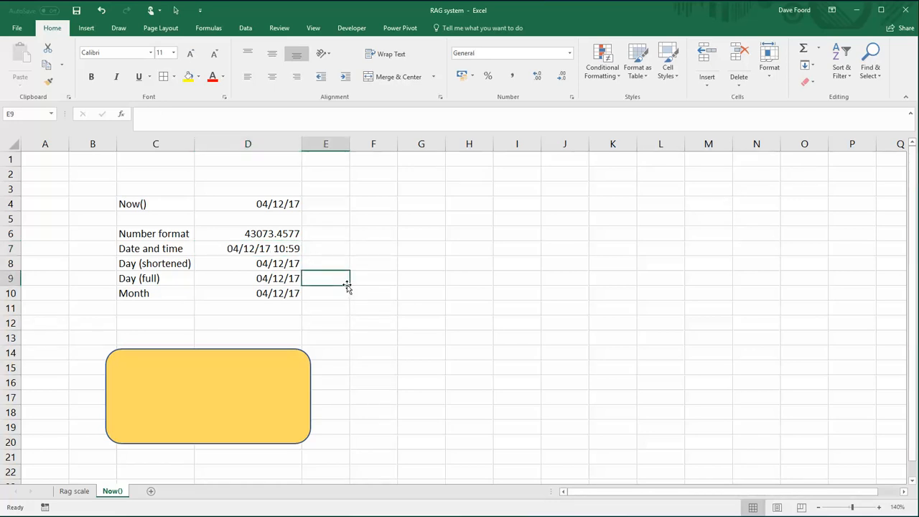
- Apply the custom number format ddd to the Day (shortened) value in D8
right_click(280, 263)
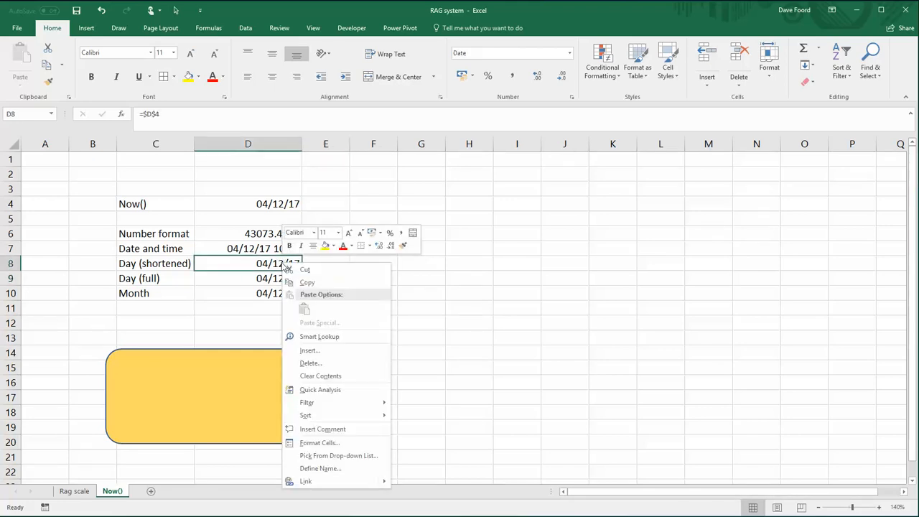
left_click(320, 443)
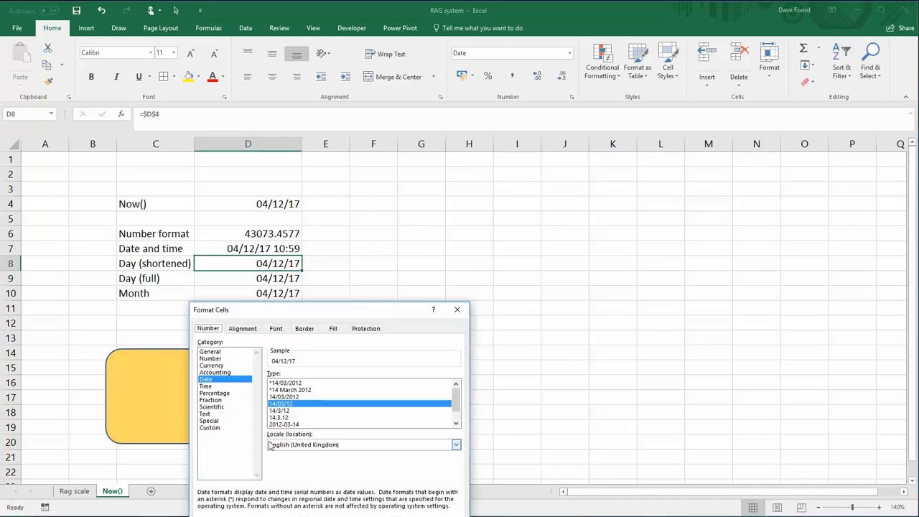
left_click(219, 428)
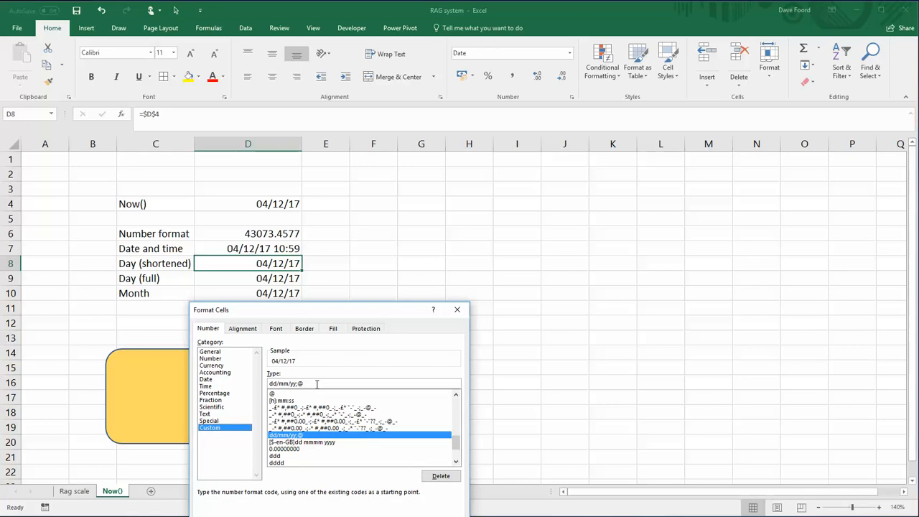
left_click_drag(317, 384, 268, 383)
type("ddd")
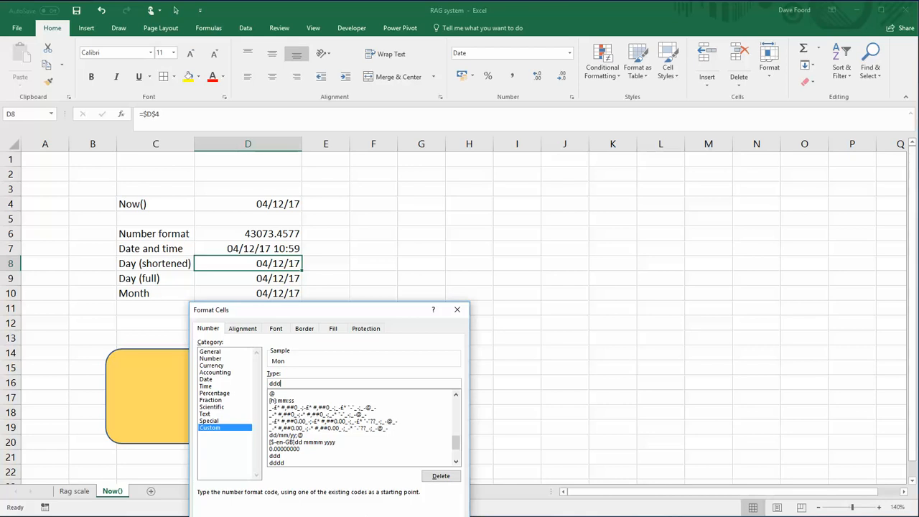
key("Return")
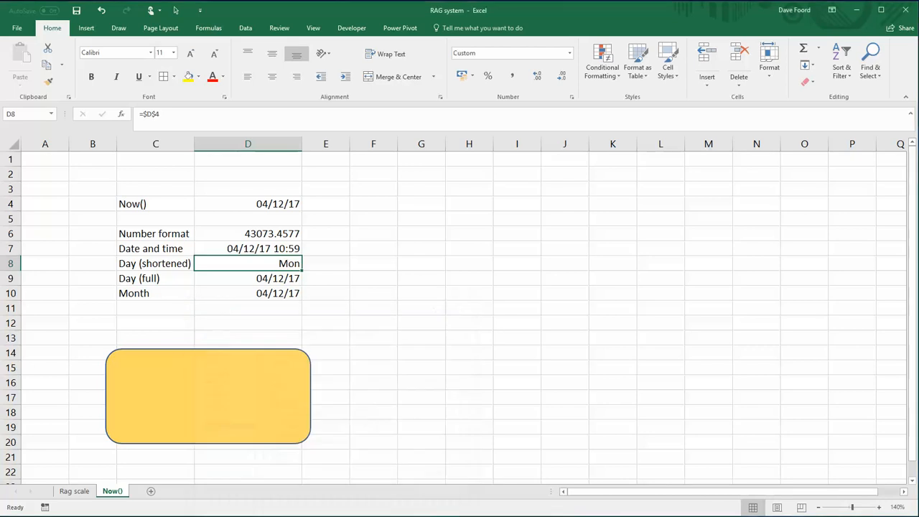
left_click(407, 342)
- Apply the custom number format dddd to the Day (full) value in D9
left_click(267, 280)
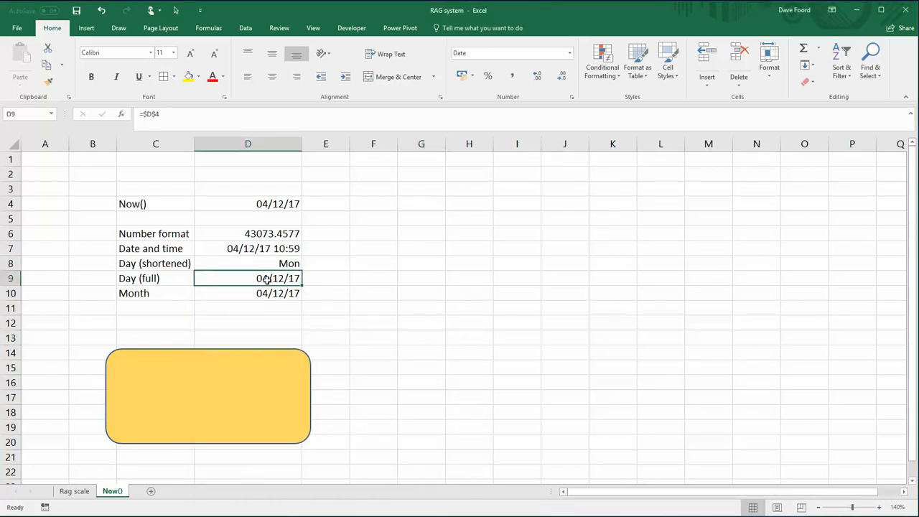
right_click(267, 281)
left_click(301, 460)
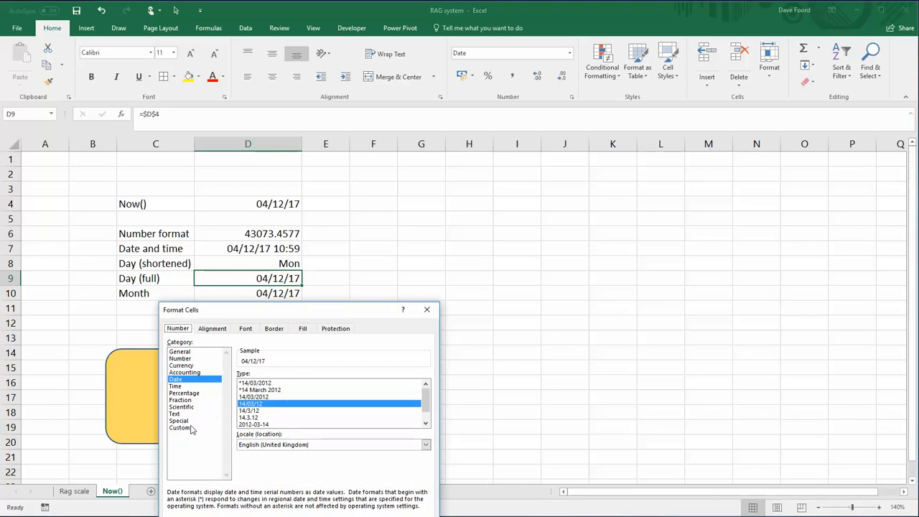
left_click(184, 427)
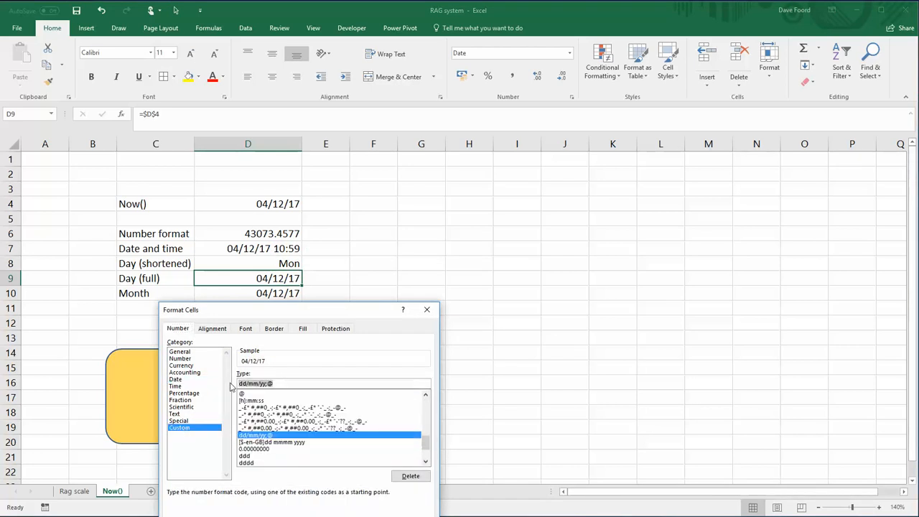
type("dddd")
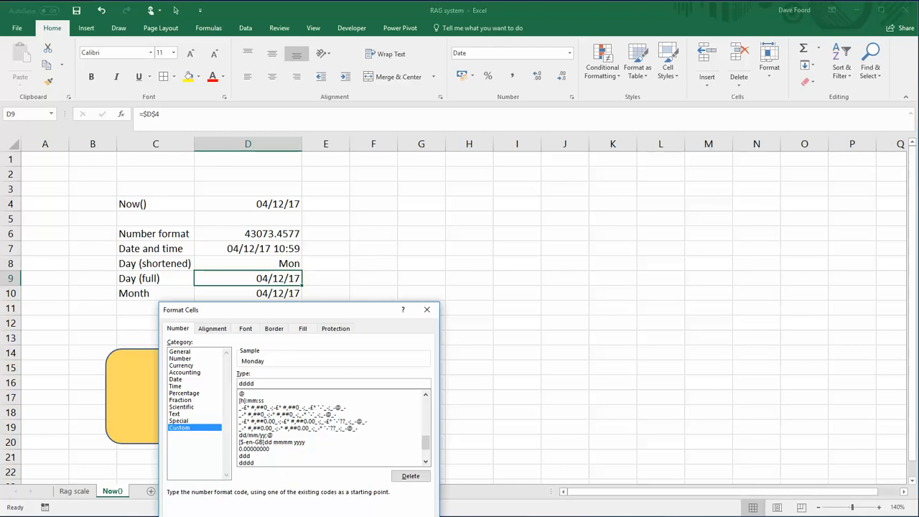
key("Return")
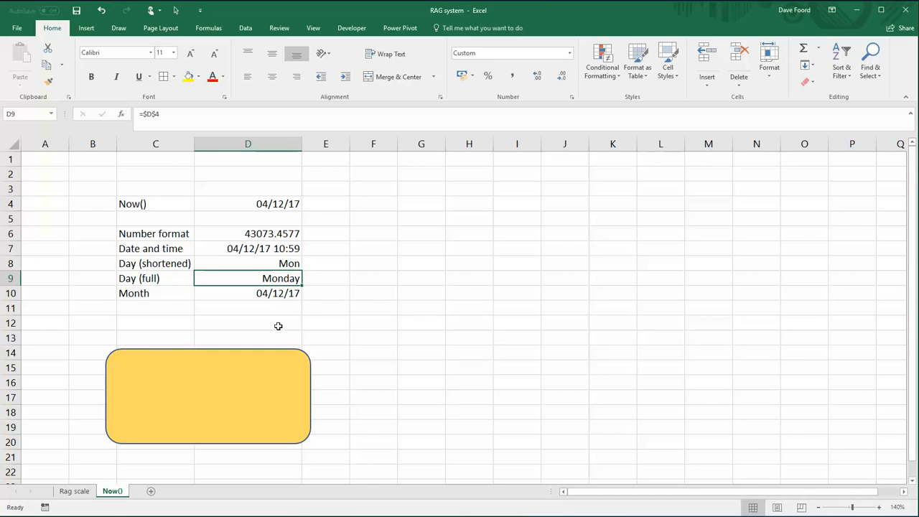
- Apply the custom number format mmmm to the Month value in D10
left_click(265, 293)
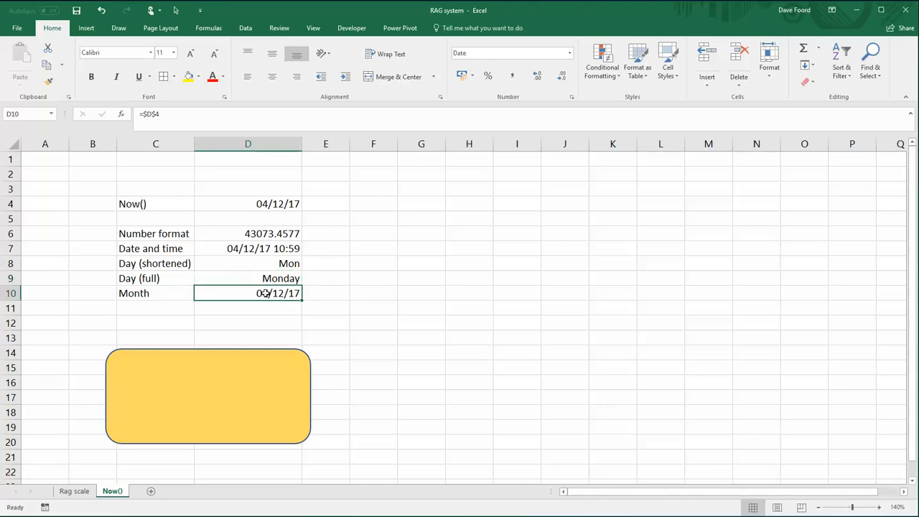
right_click(266, 292)
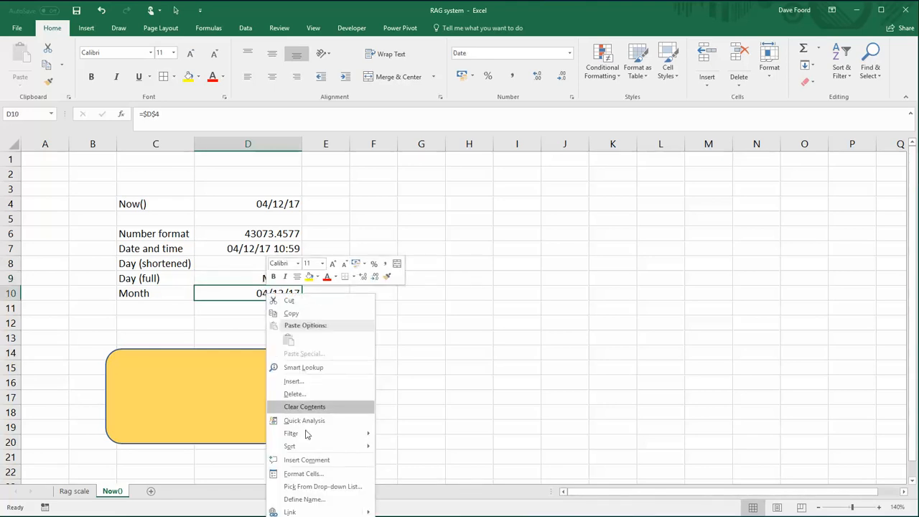
left_click(318, 476)
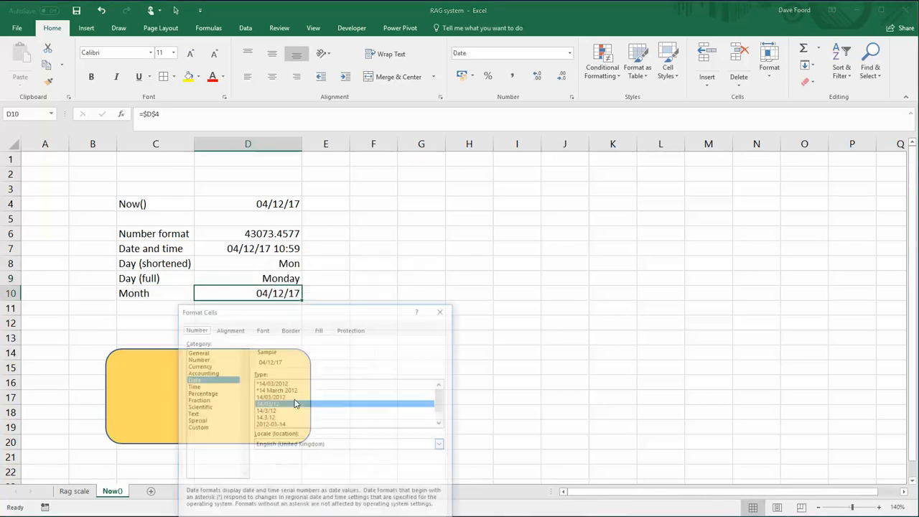
left_click(196, 428)
left_click_drag(291, 384, 248, 388)
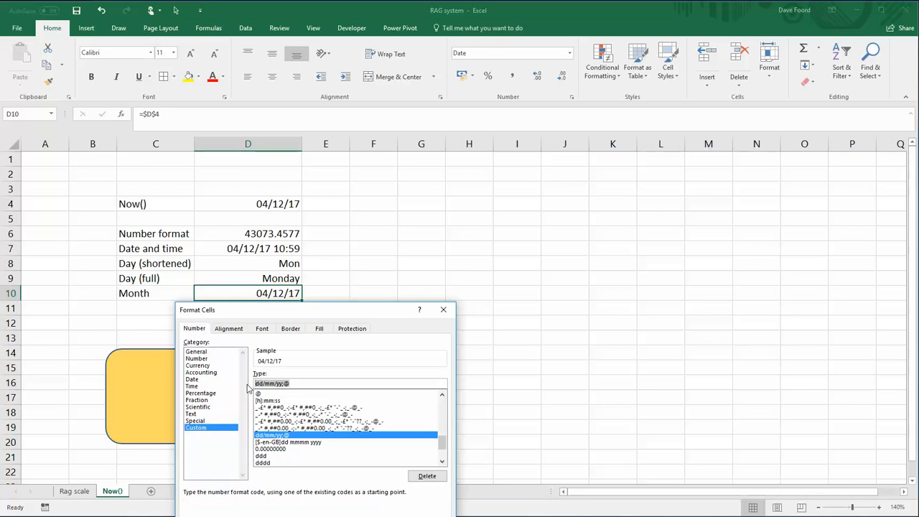
type("mmm")
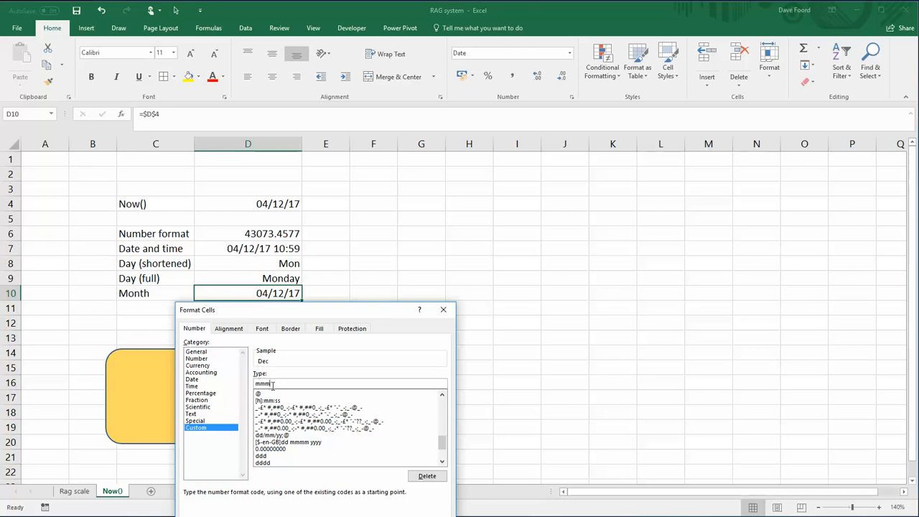
type("m")
key("Return")
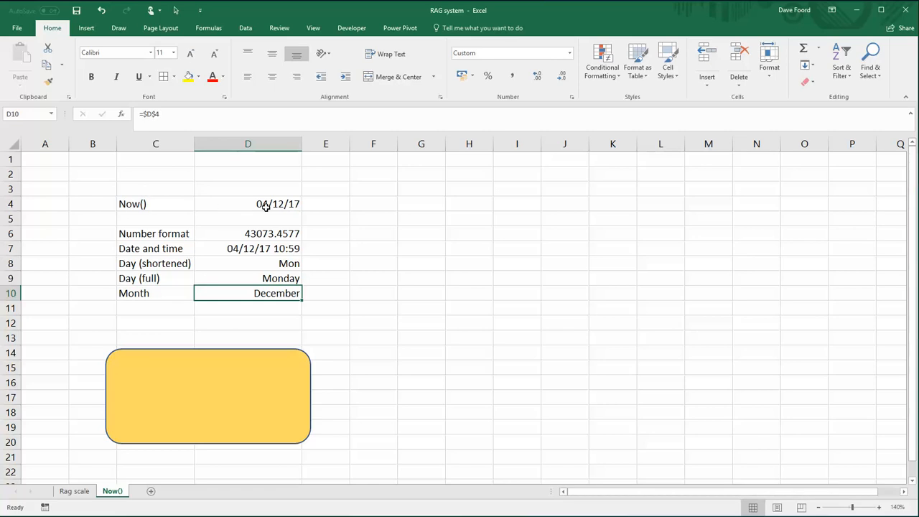
left_click(409, 203)
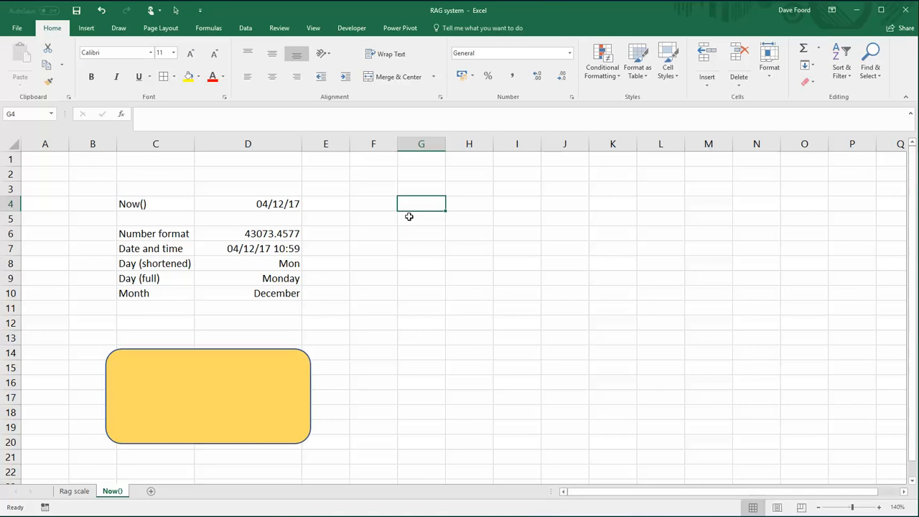
- Enter the formula =now()+1 in cell G4 to calculate the date and time one day ahead
type("=now()")
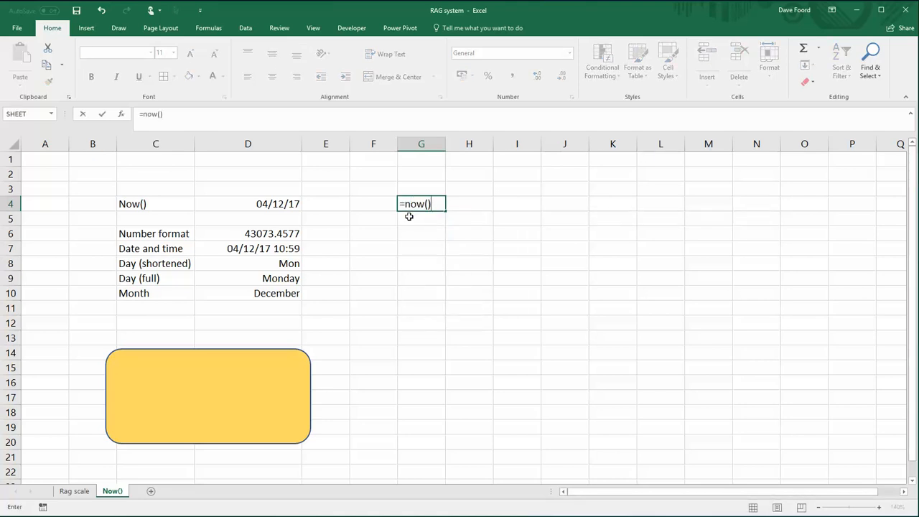
type("+1")
key("Return")
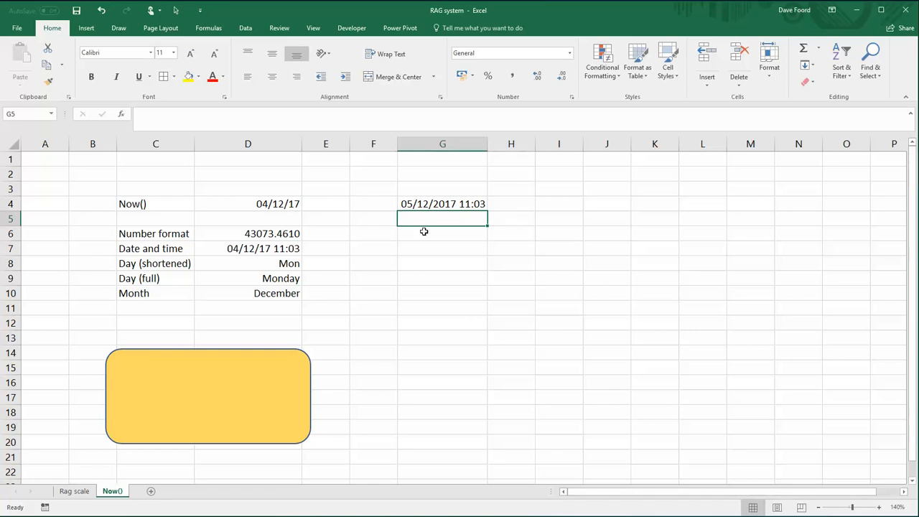
- Enter the formula =now()-1 in cell G5 to calculate the date and time one day earlier
type("=no")
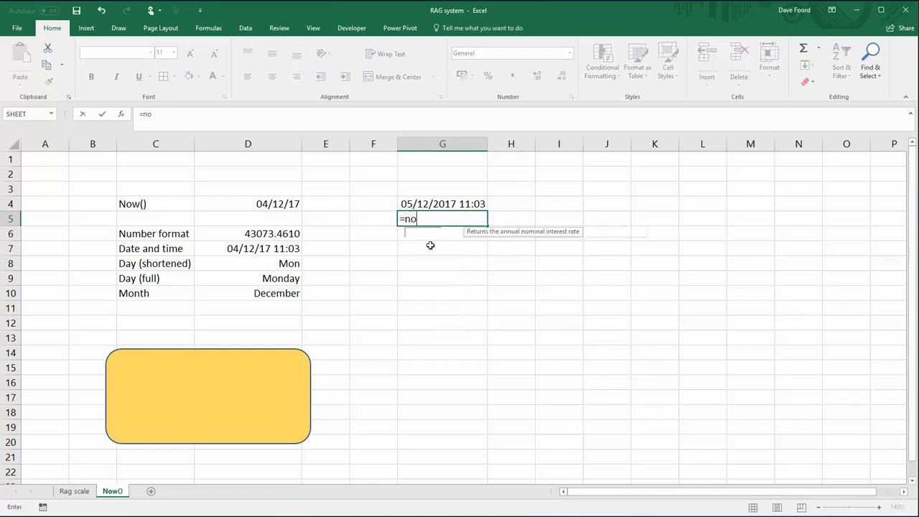
type("w()-")
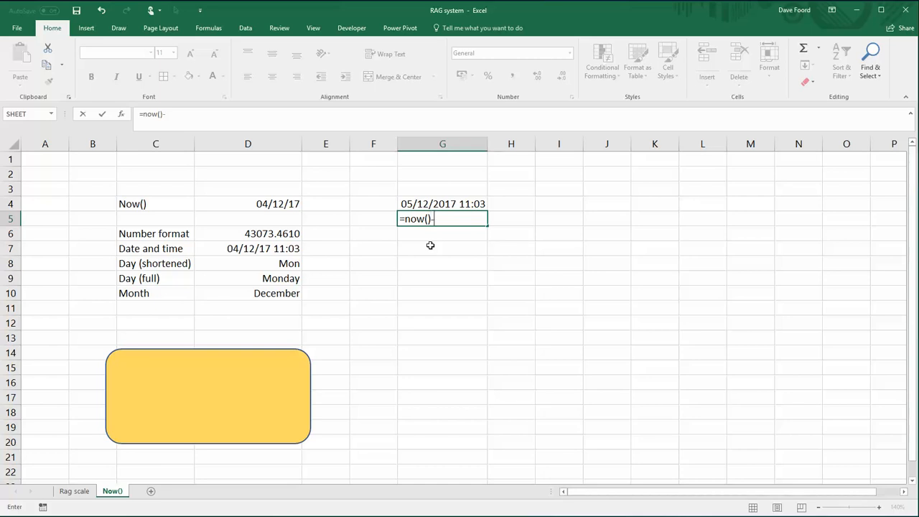
type("2")
key("Return")
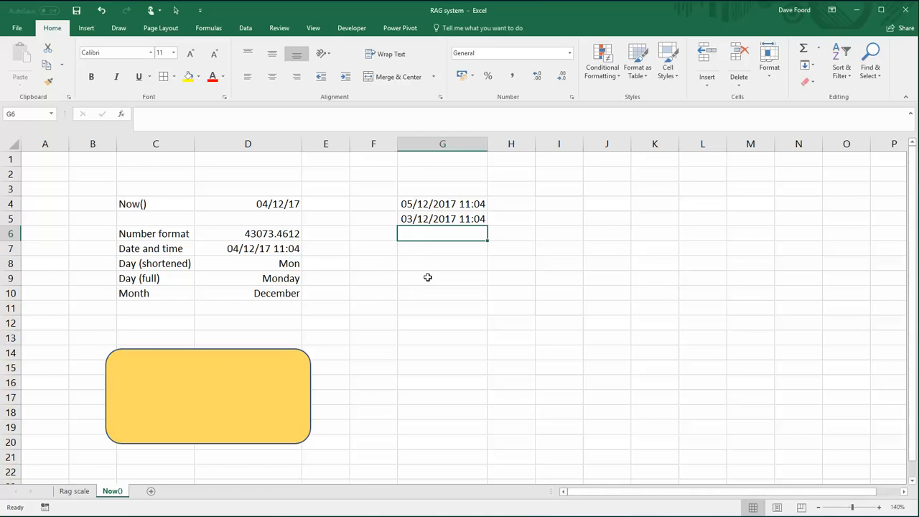
- Enter the formula =now()-7 in cell G6 to calculate the date and time one week ago
type("=")
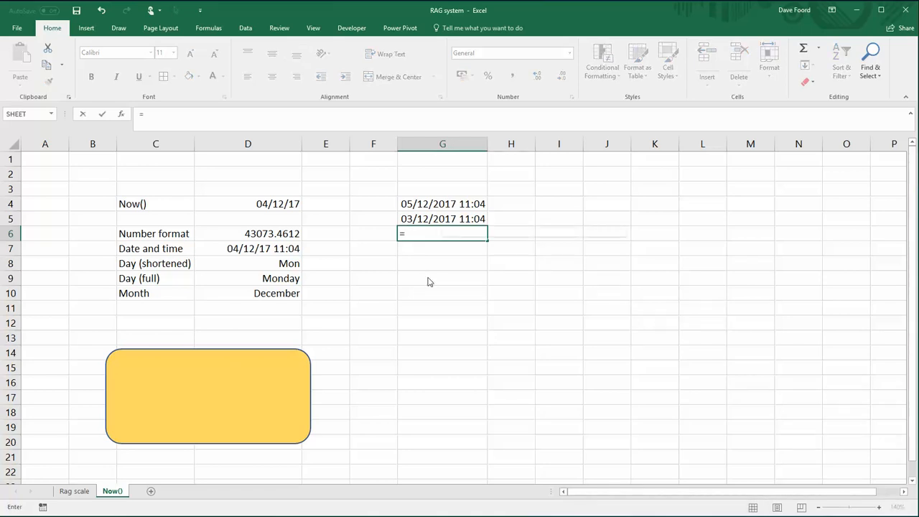
type("now()")
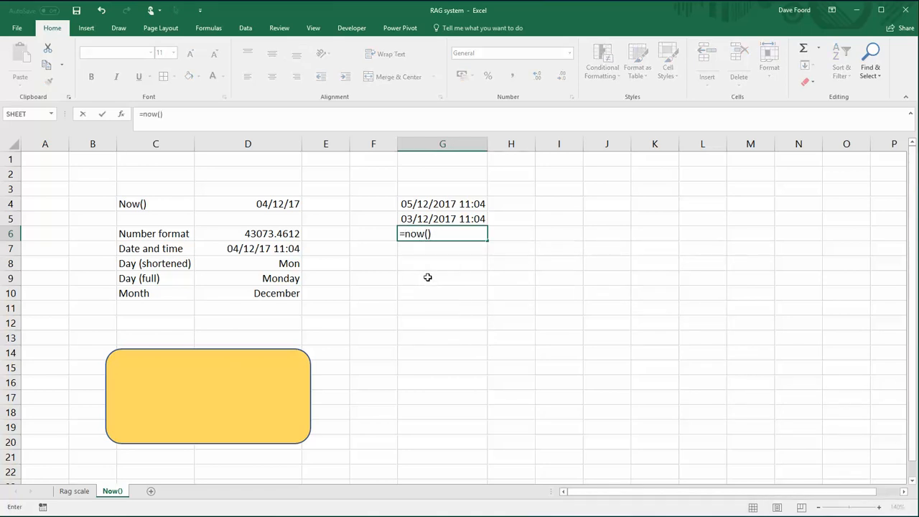
type("_7")
key("BackSpace")
key("BackSpace")
type("-7")
key("Return")
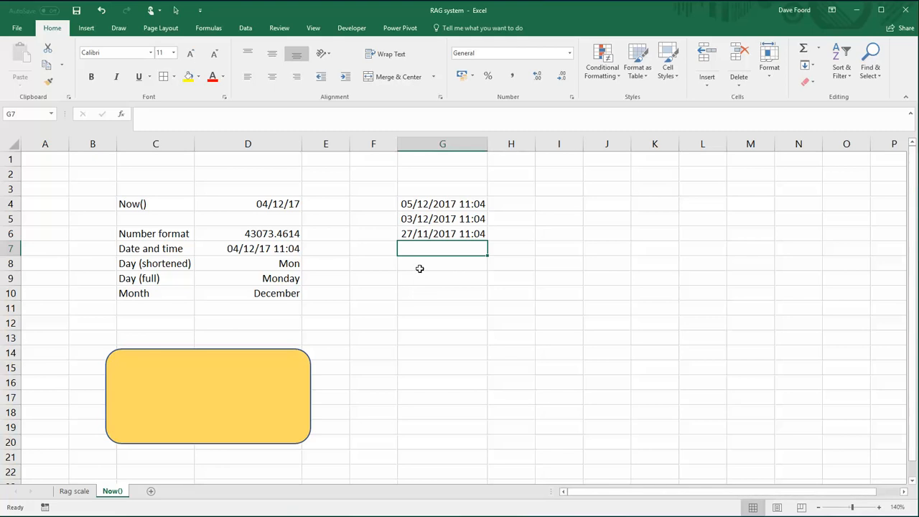
- Enter the formula =now()+0.5 in cell G8 to calculate the date and time half a day ahead
left_click(421, 267)
type("=n")
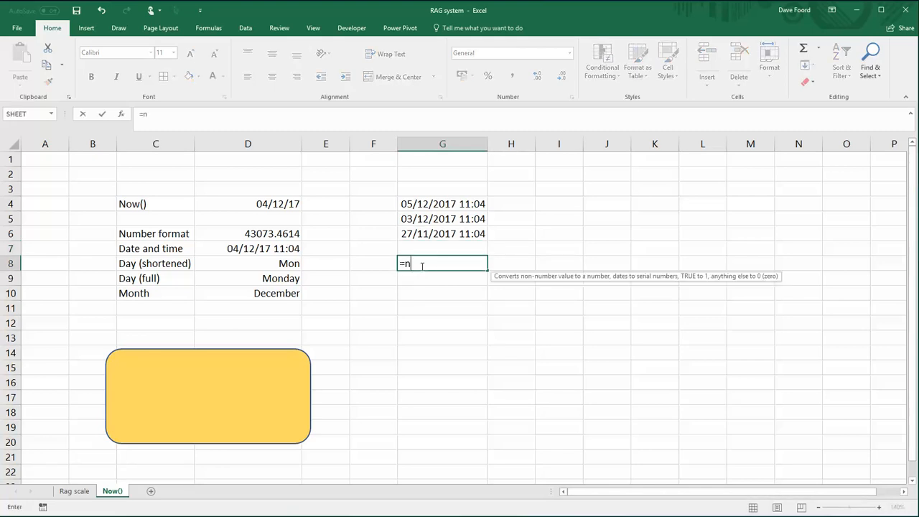
type("ow()+0.5")
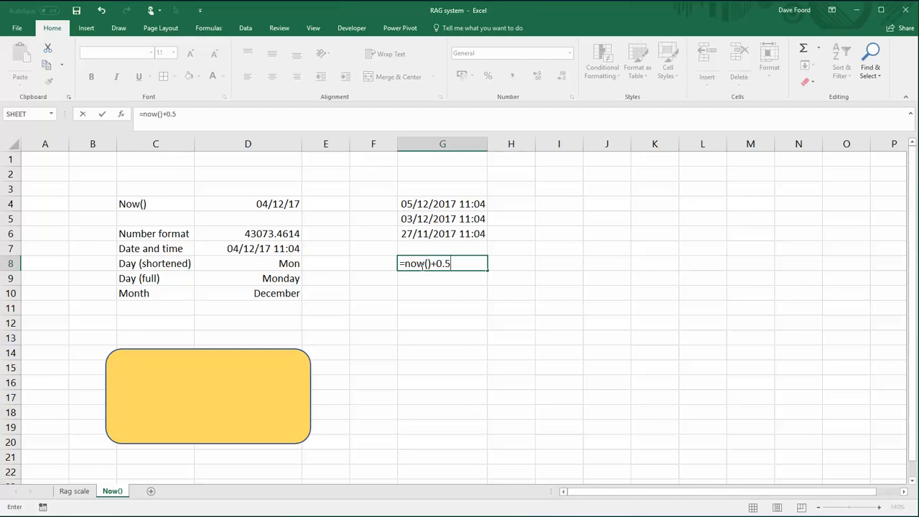
key("Return")
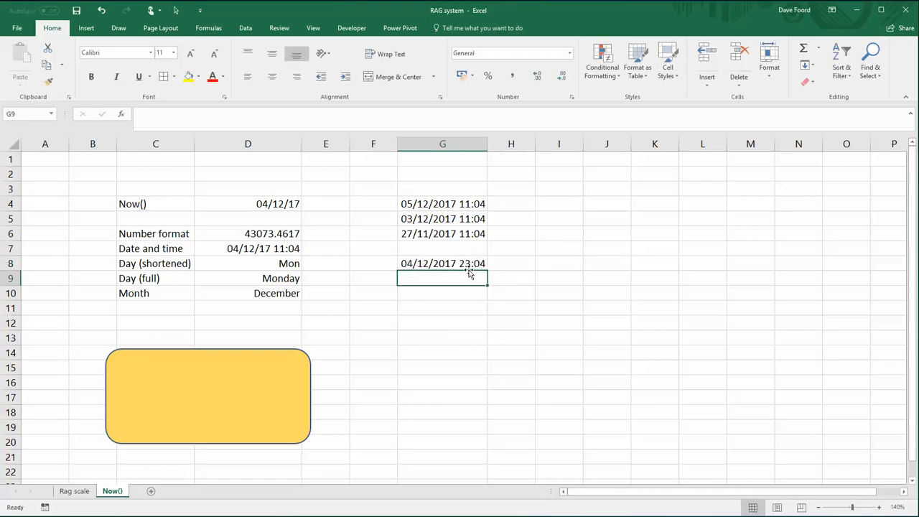